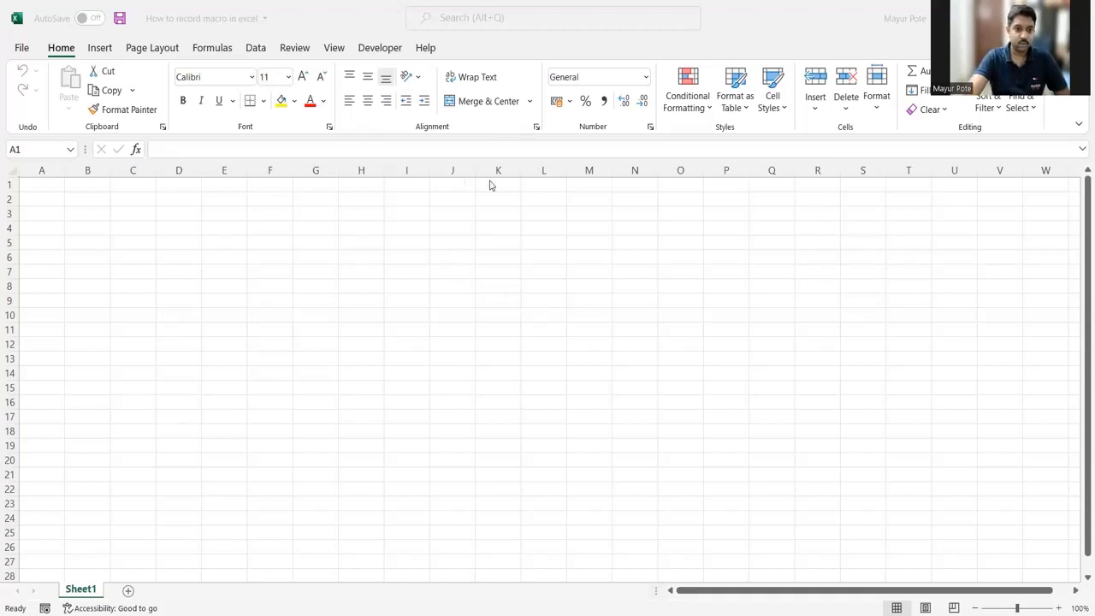
click(309, 49)
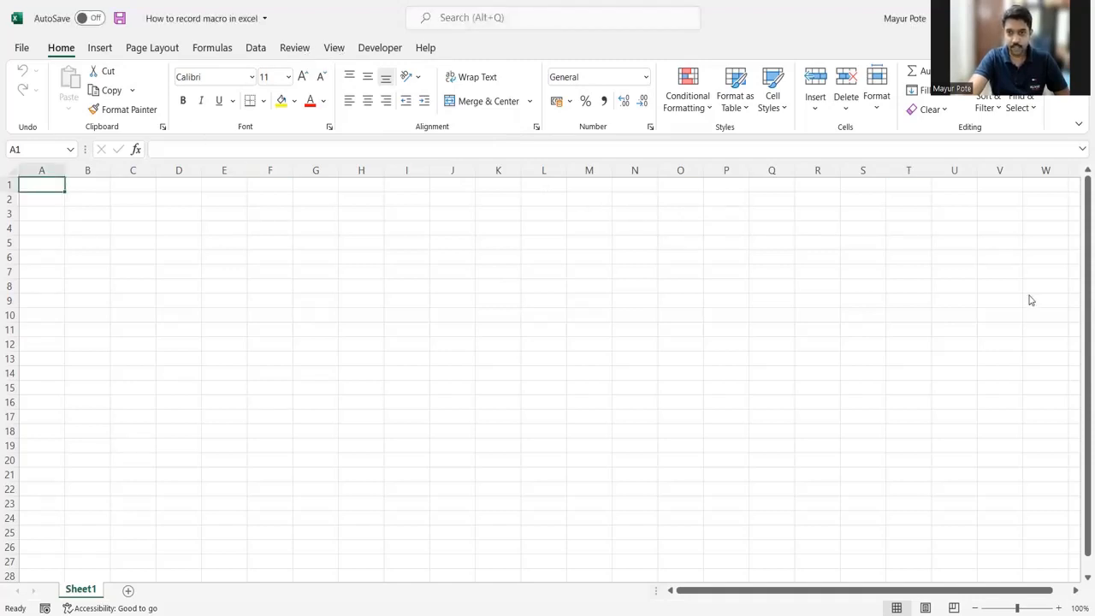
click(334, 48)
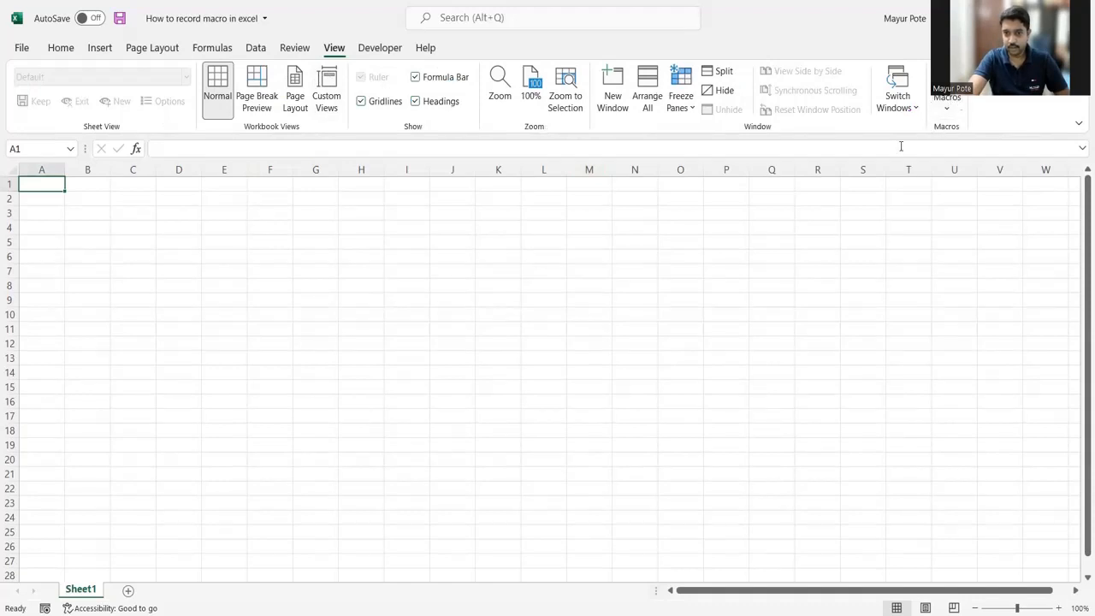
click(948, 107)
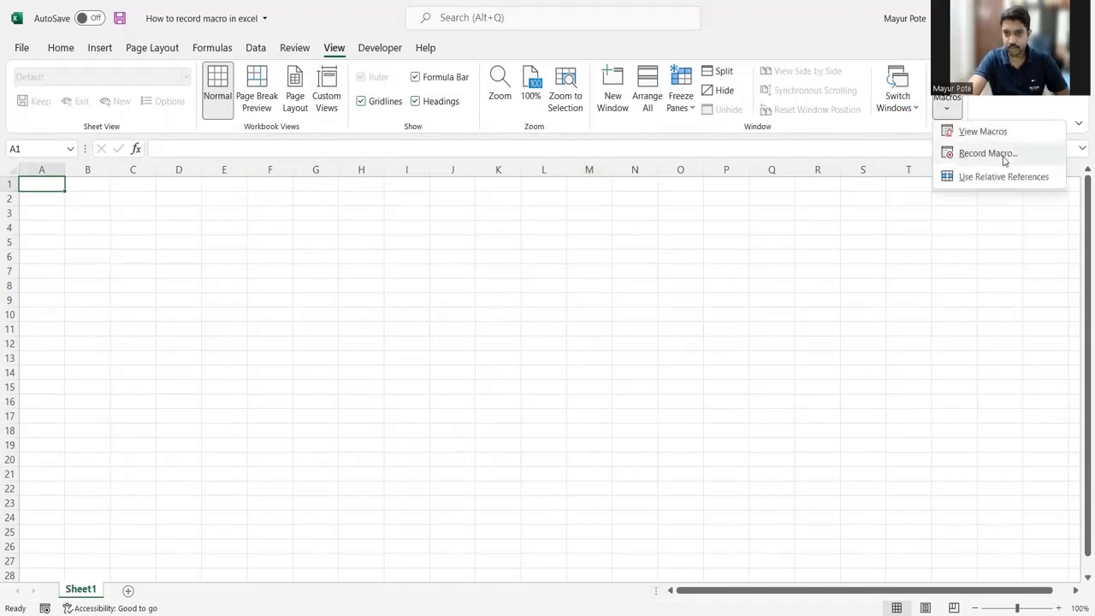
click(727, 234)
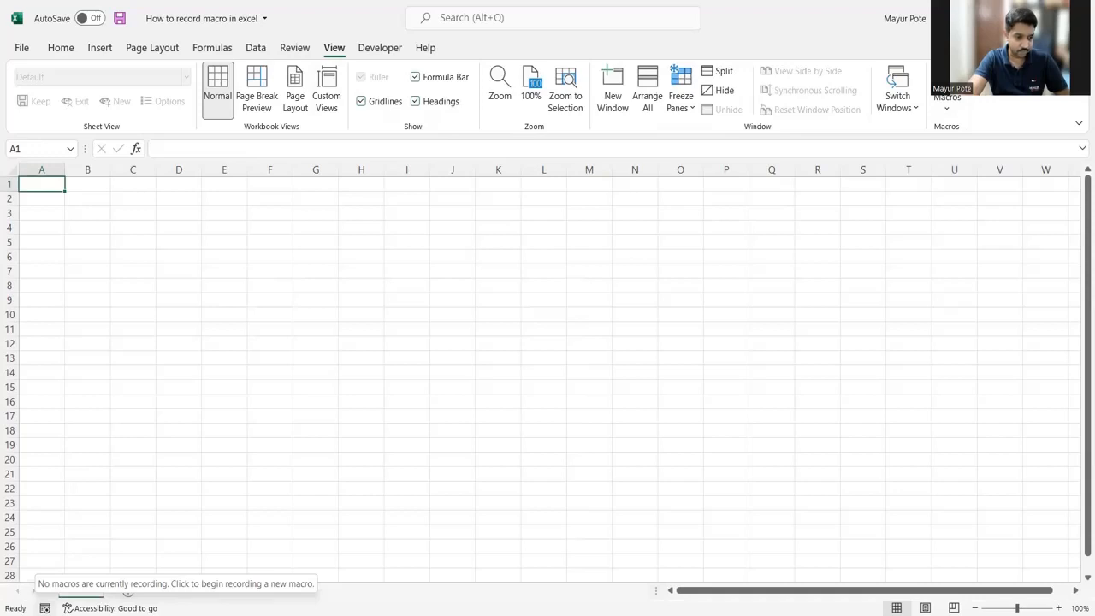
Step: Set up a new macro recording named First_Macro, stored in This Workbook
click(44, 609)
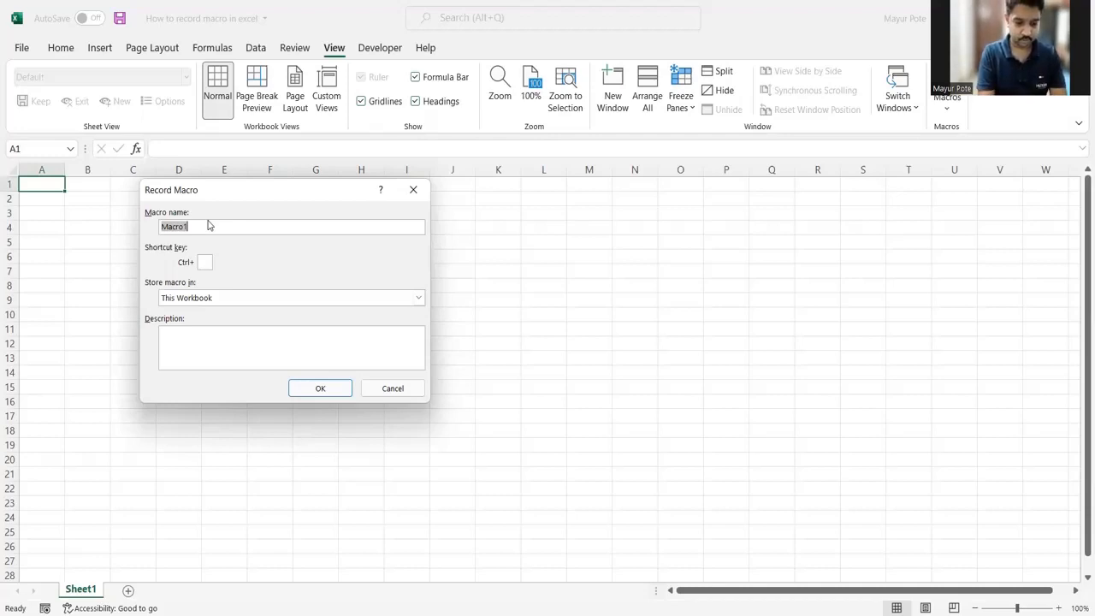
text(First)
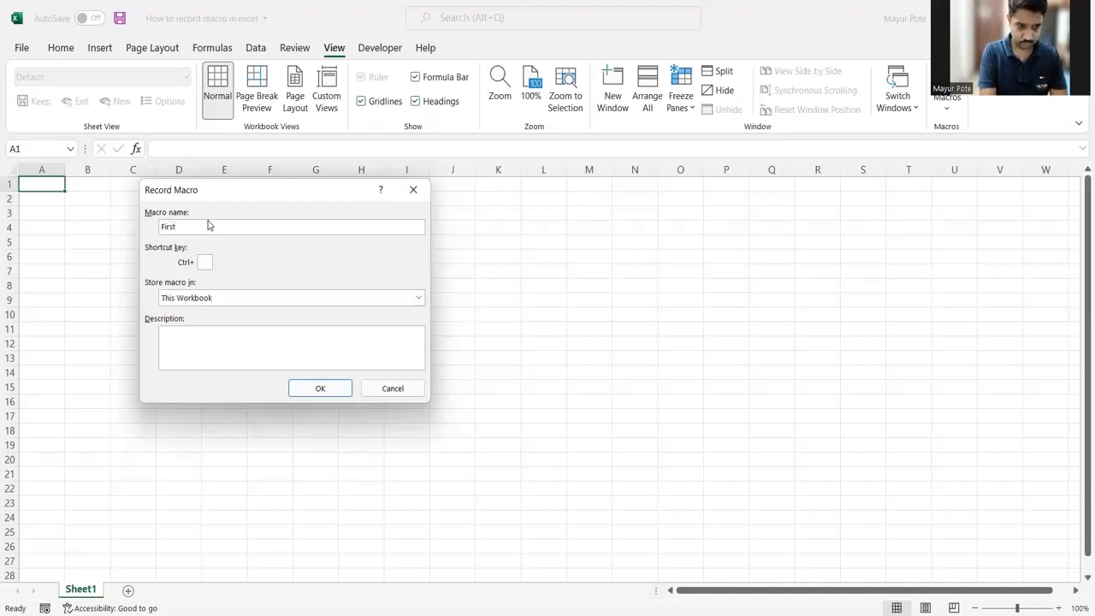
text(_Macro)
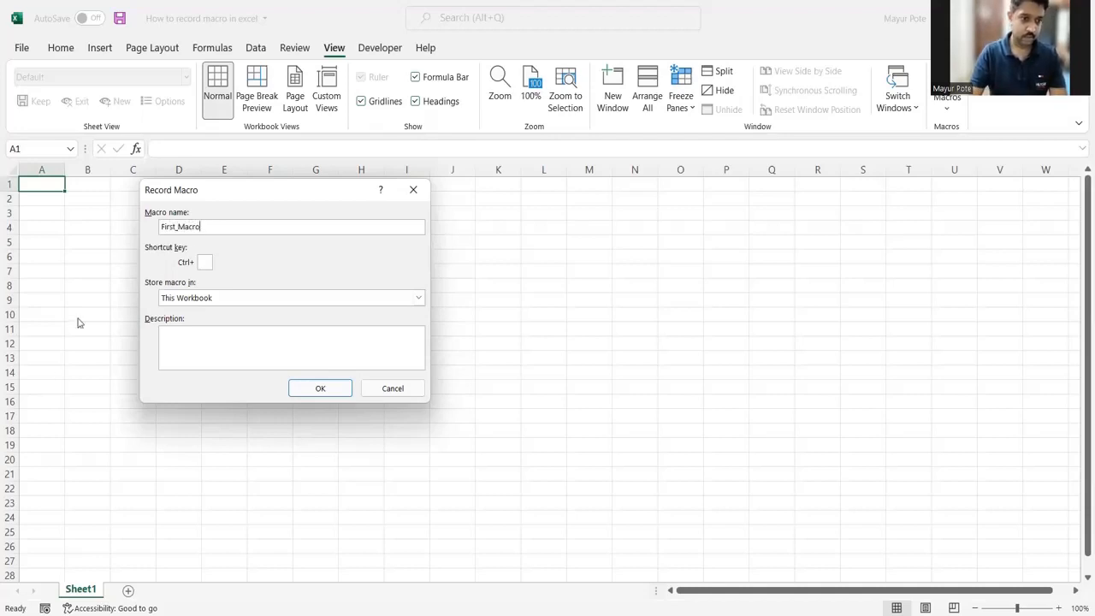
click(215, 299)
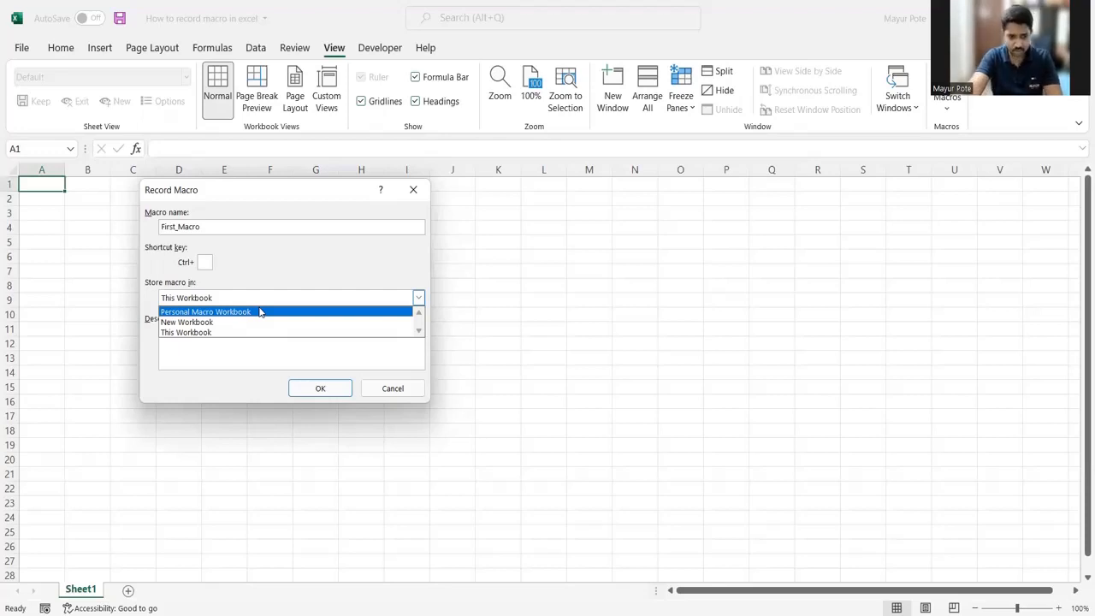
click(199, 333)
Step: Assign Ctrl+Shift+S as the macro's shortcut, leave its description empty and start recording
click(205, 261)
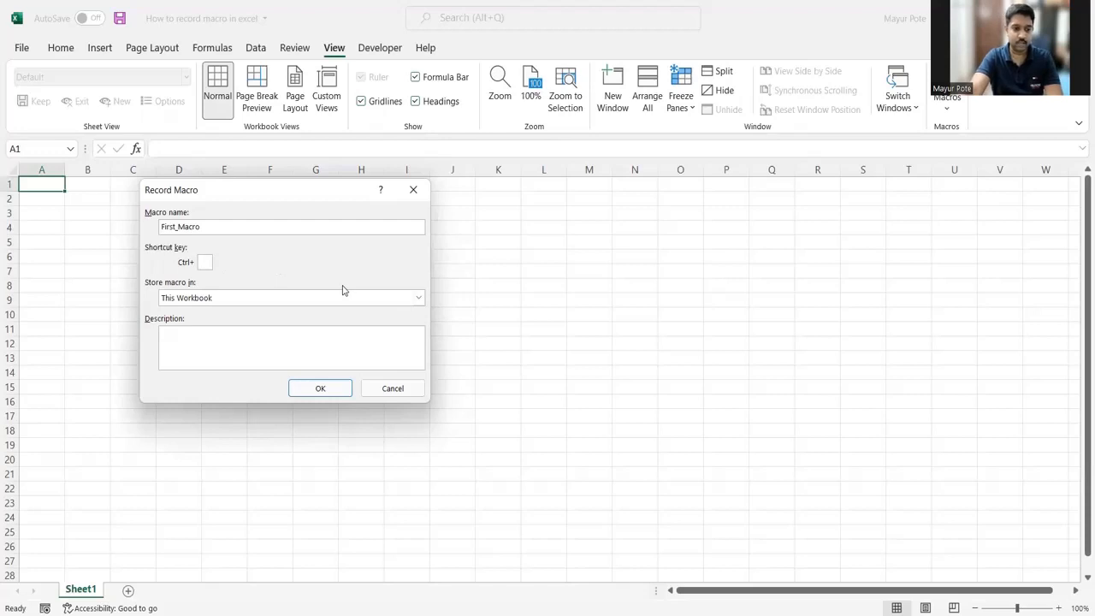
text(s)
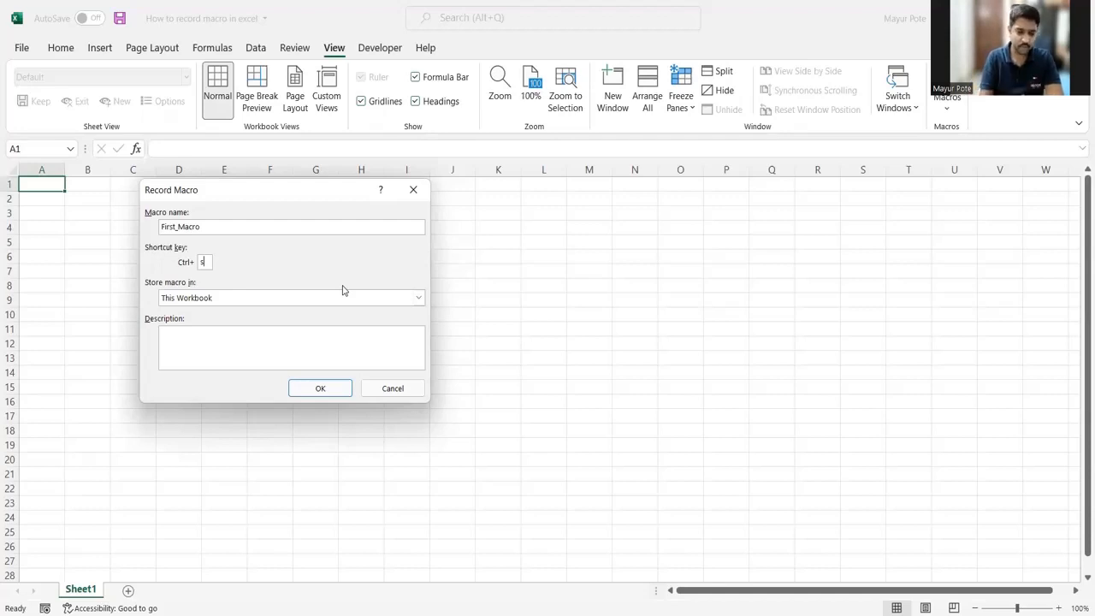
key(BackSpace)
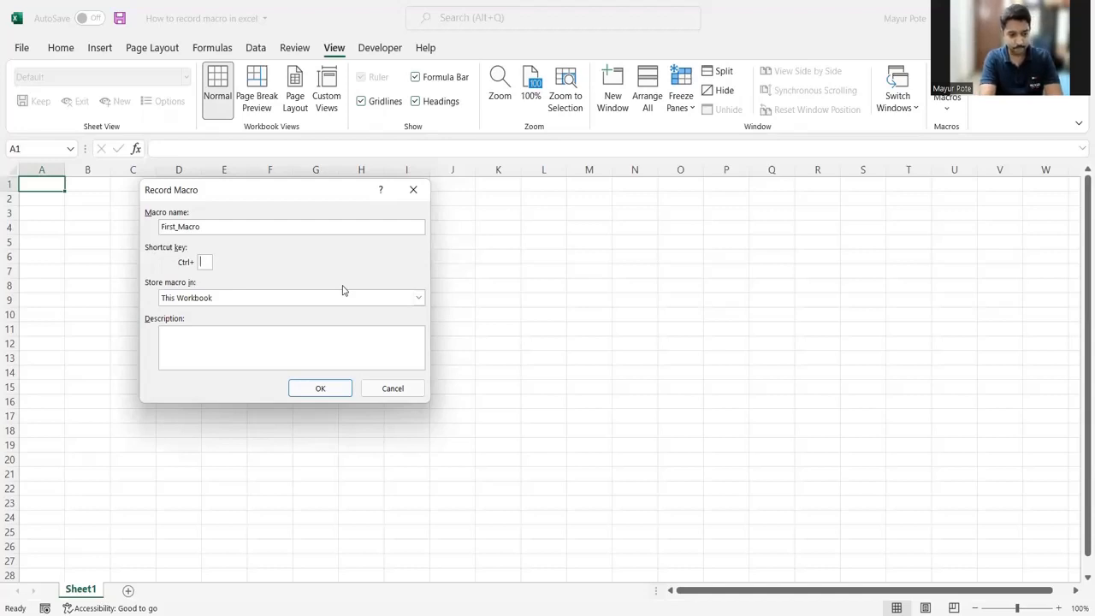
text(S)
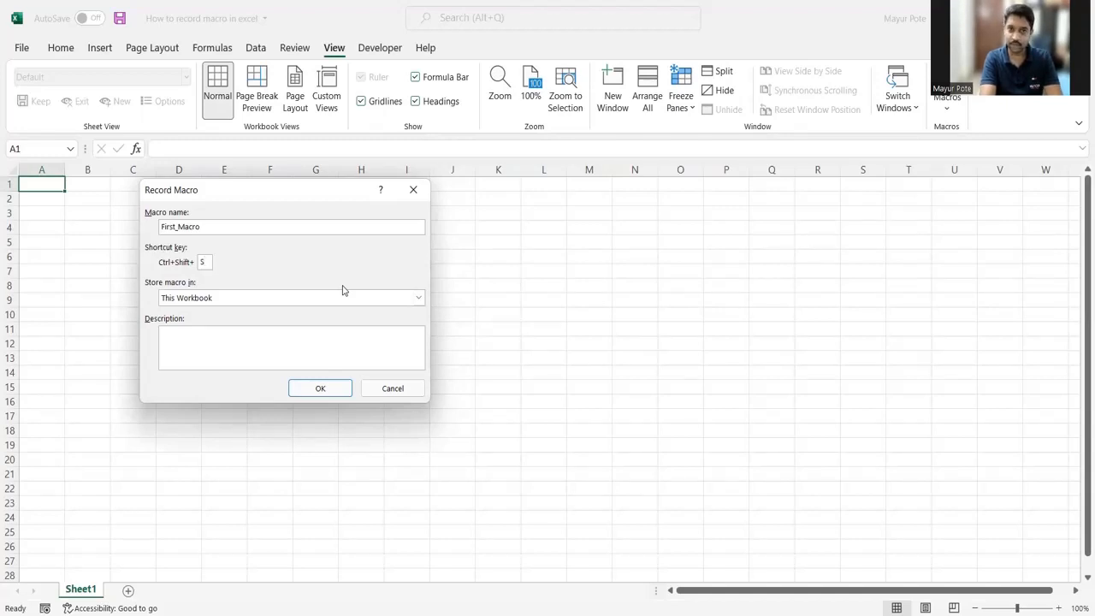
click(227, 336)
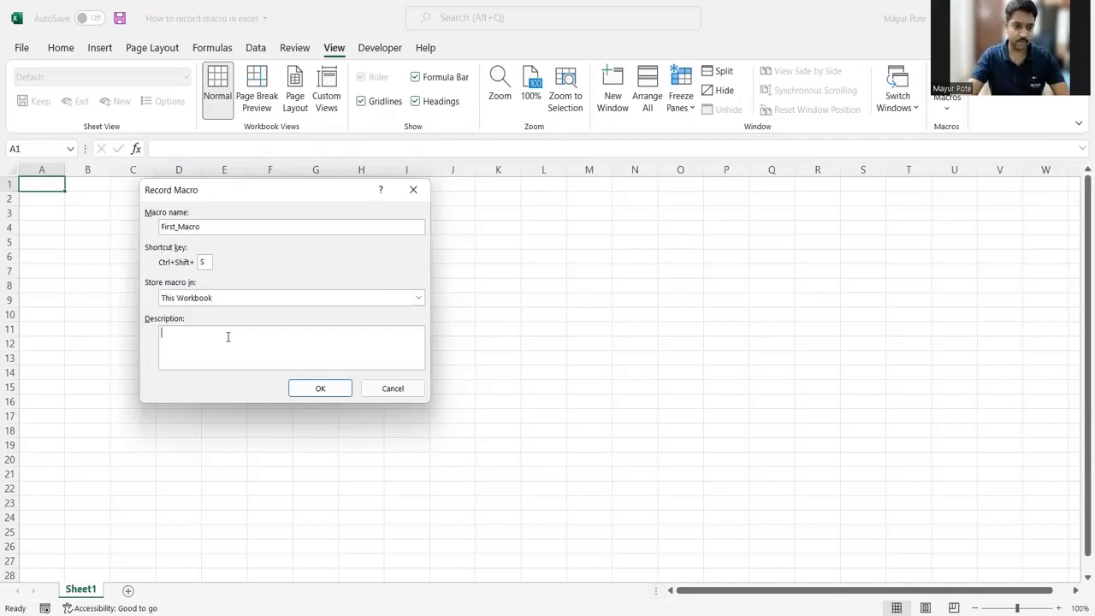
click(315, 390)
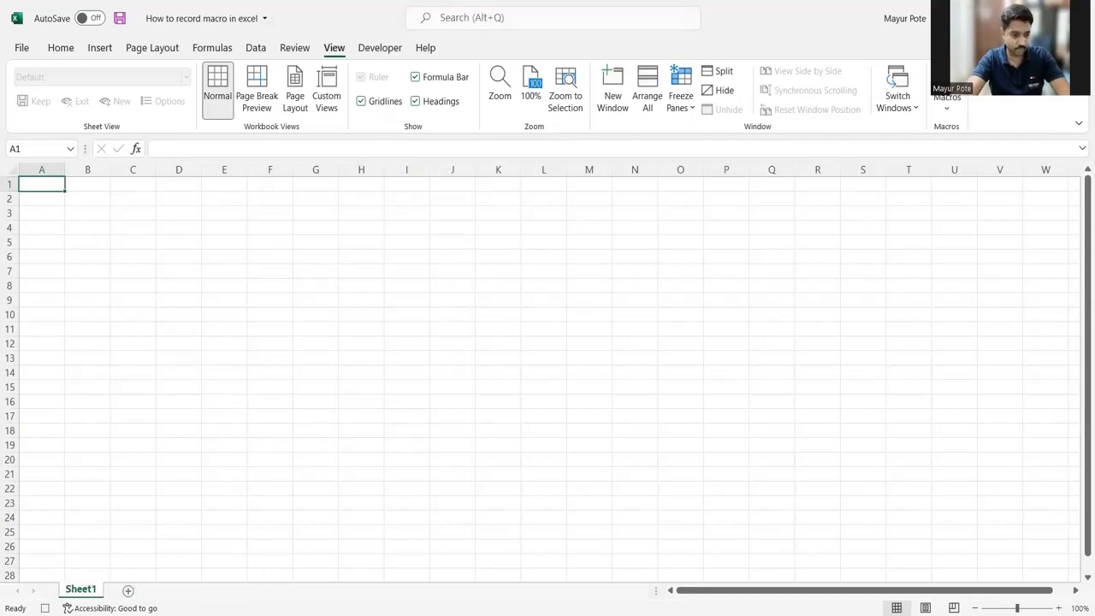
Step: Add a new worksheet and enter the headers Sr. No., Description, Status and Remark in A1:D1
click(130, 591)
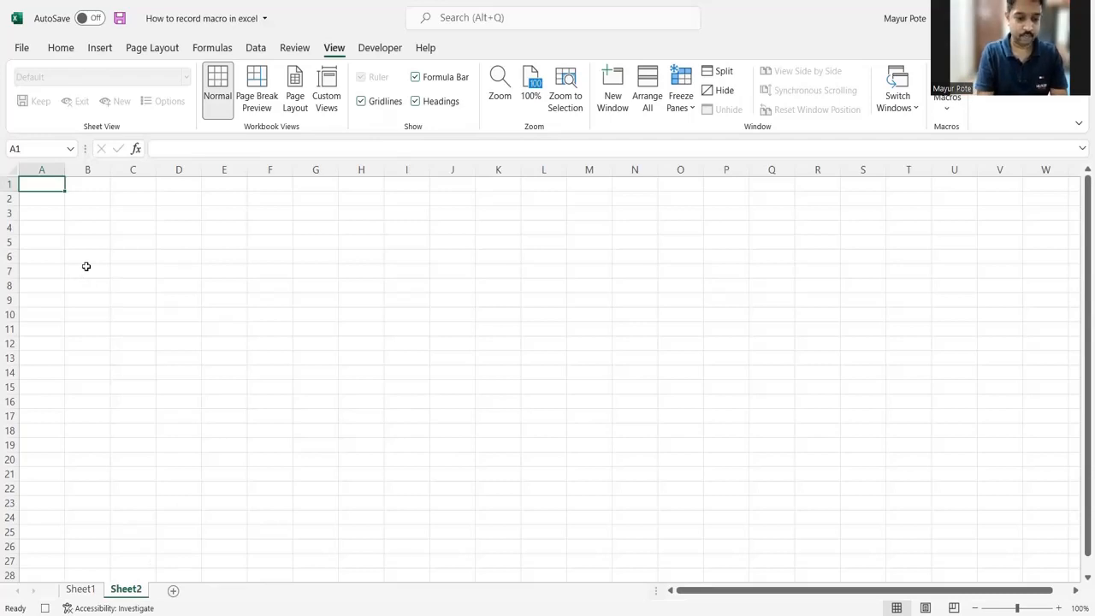
text(Sr. No)
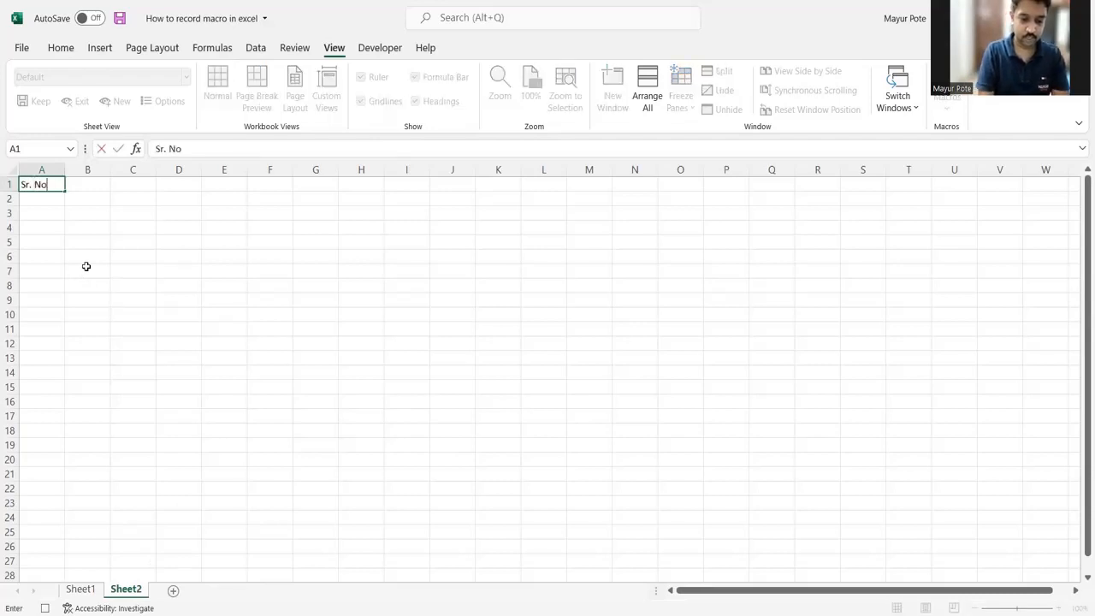
text(.)
key(Tab)
text(De)
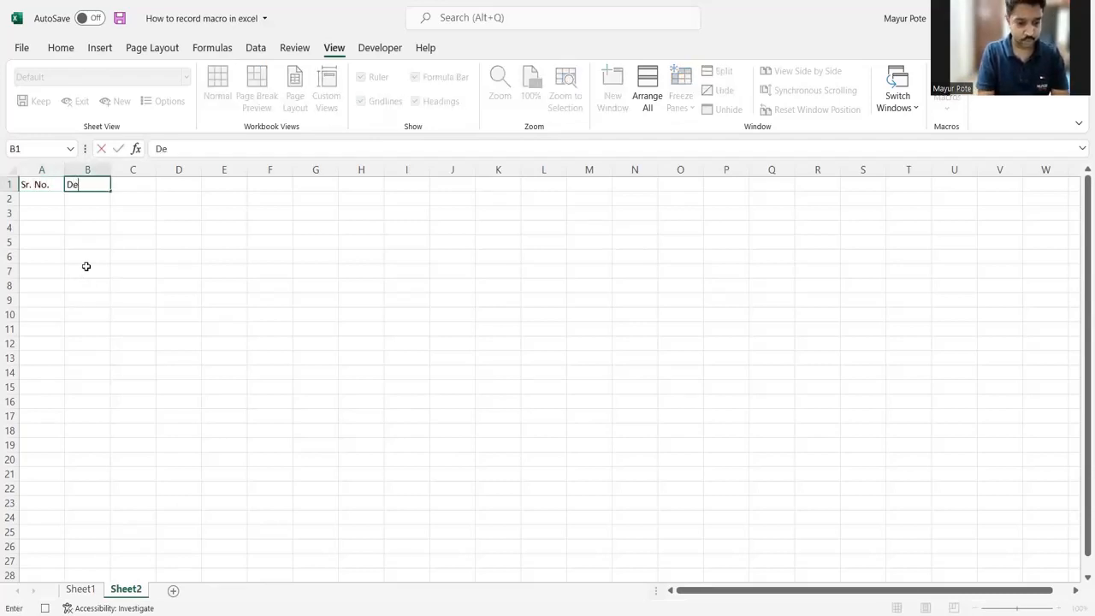
text(scription)
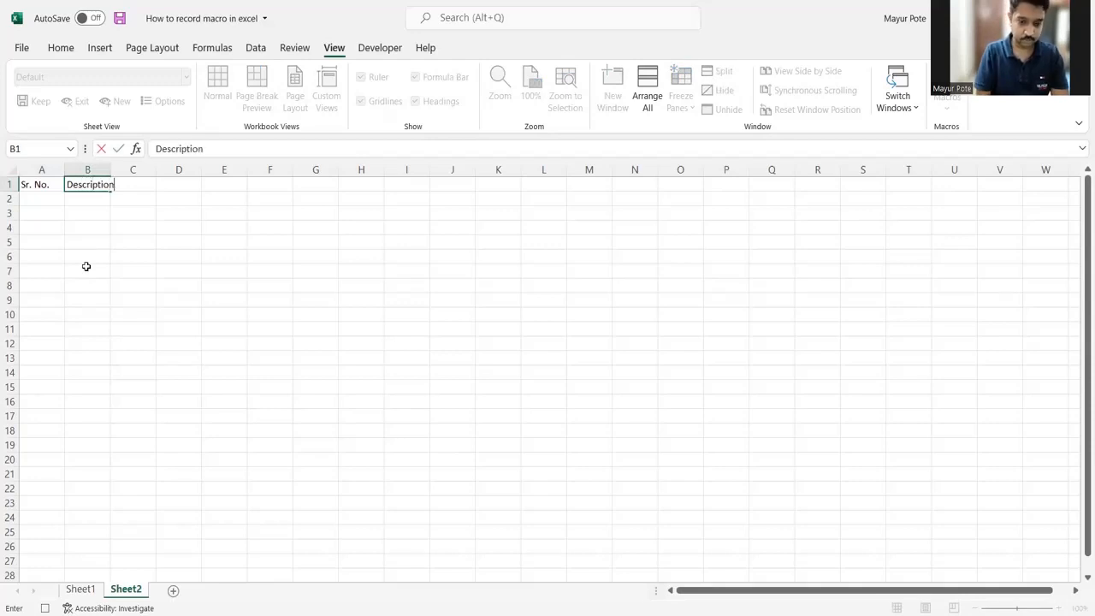
key(Tab)
text(Status)
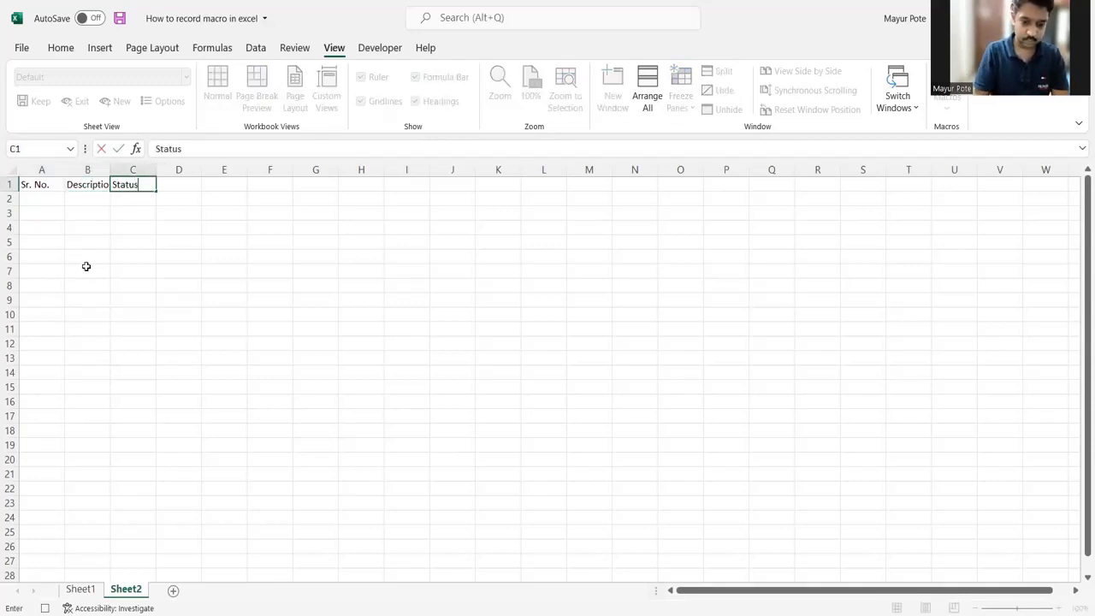
key(Tab)
text(R)
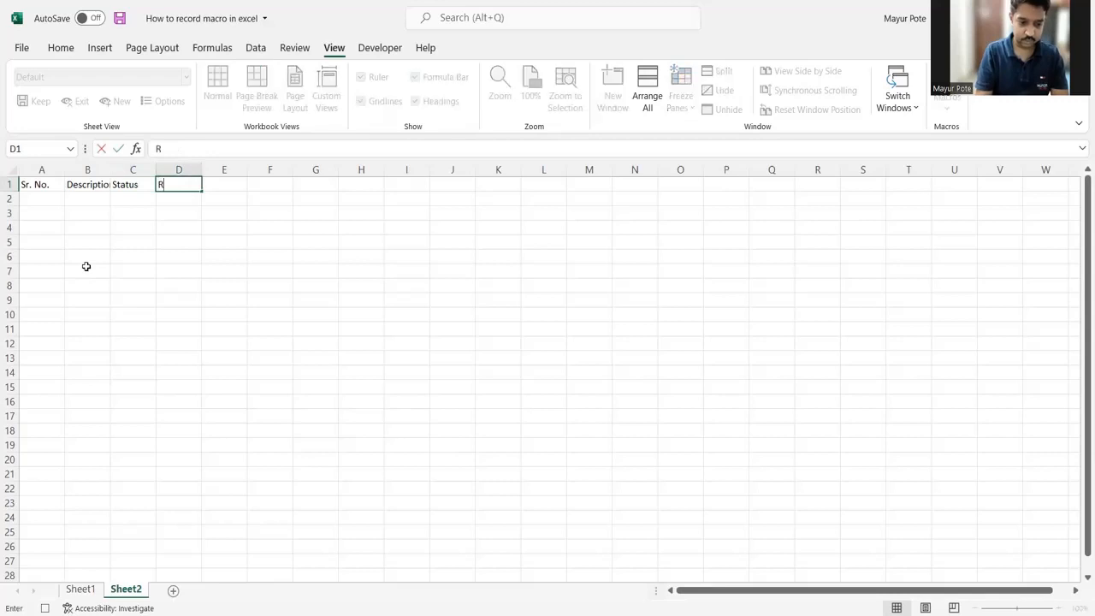
text(emark)
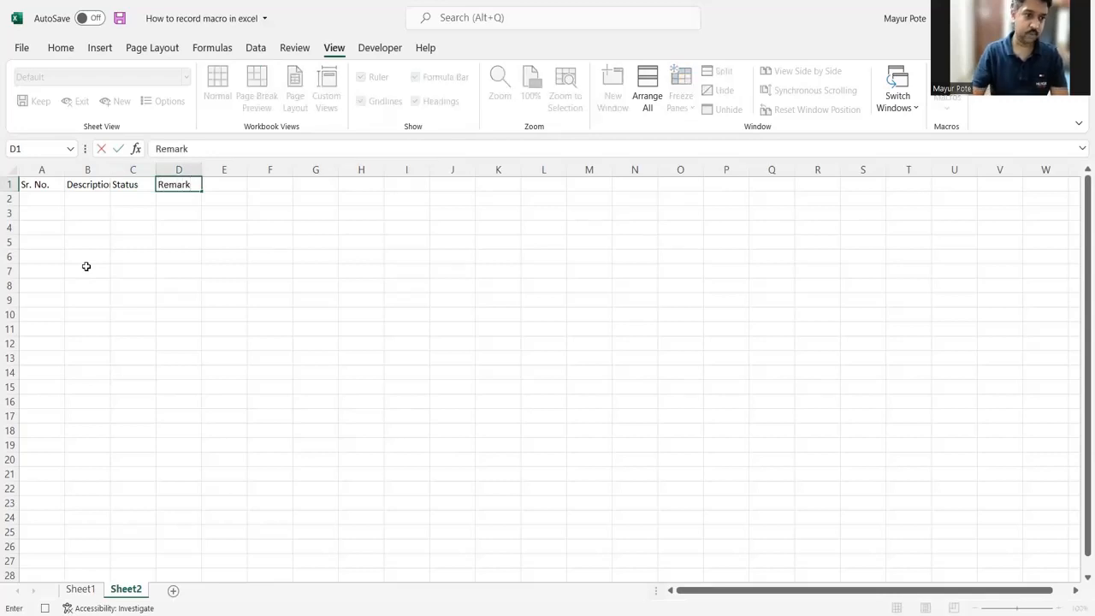
Step: Make the headers in A1:D1 bold and increase their font size to 14
drag(40, 186, 177, 185)
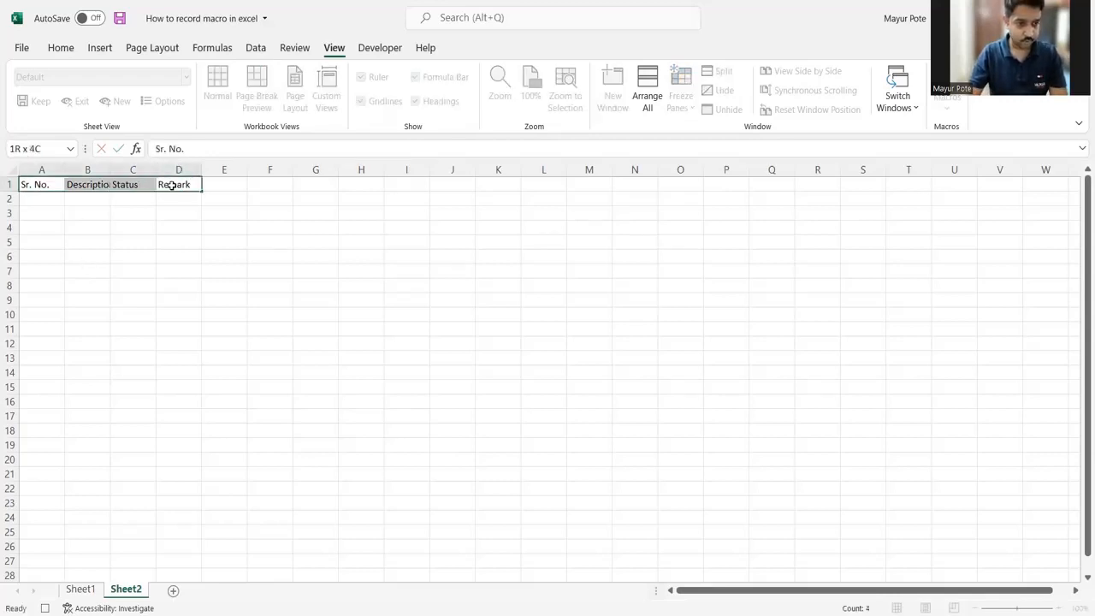
click(60, 48)
click(183, 100)
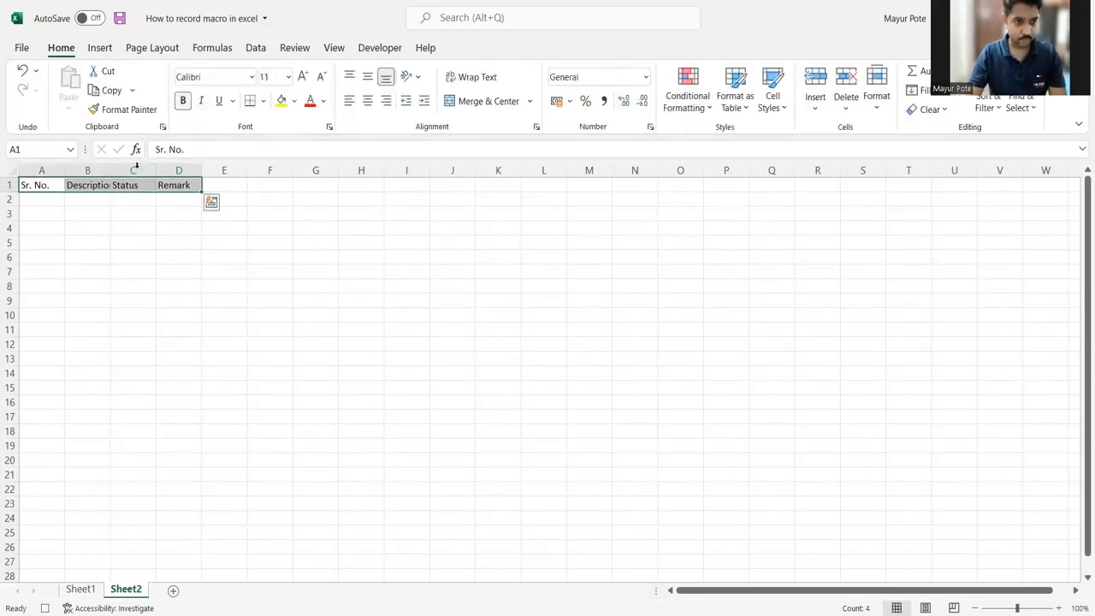
click(304, 76)
click(303, 76)
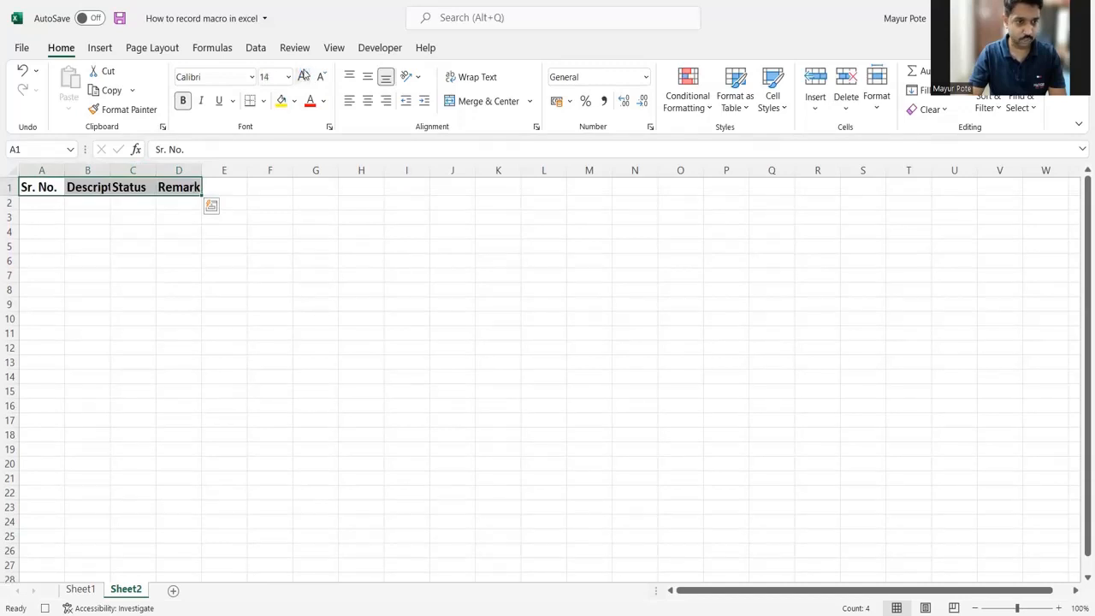
Step: Fill A2:A11 with the serial numbers 1 to 10 and center them horizontally
click(43, 203)
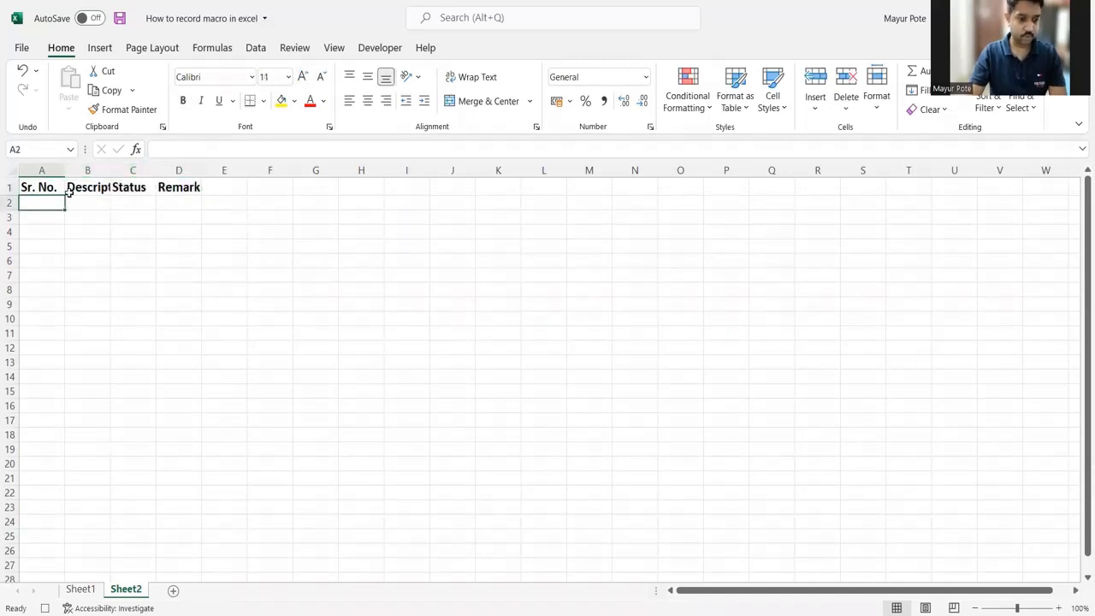
text(1)
key(Return)
text(2)
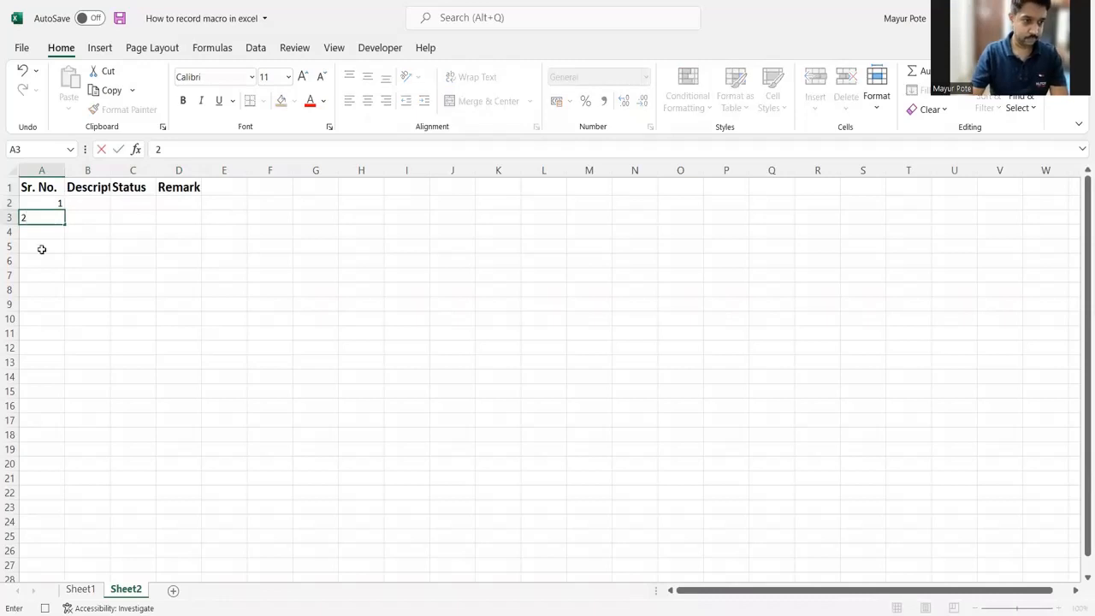
drag(51, 203, 58, 249)
drag(58, 347, 60, 336)
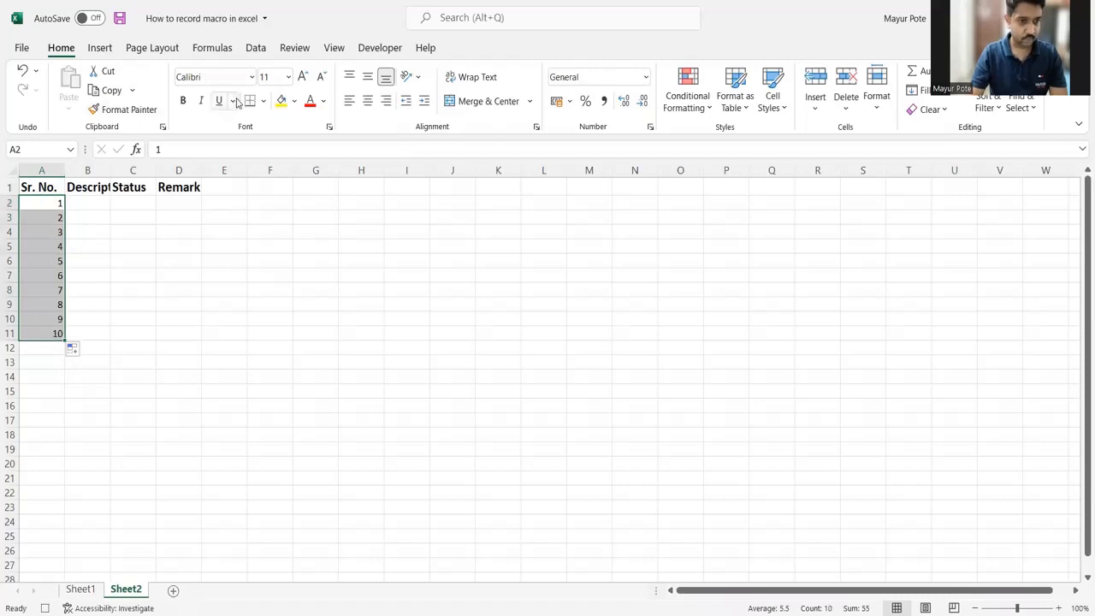
click(366, 104)
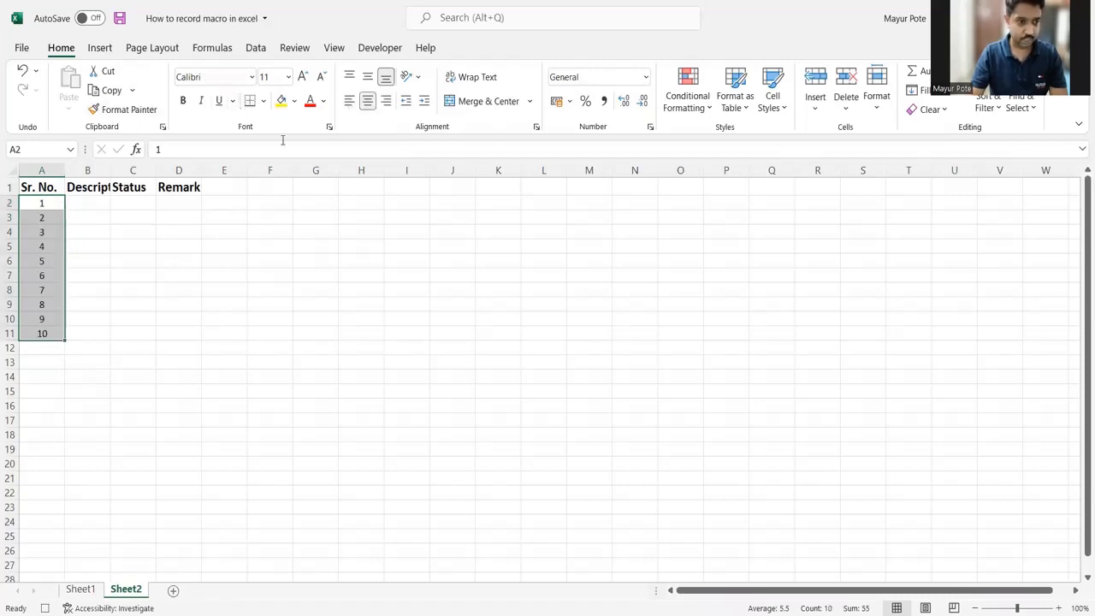
Step: Apply all borders to the table range A1:D11
click(39, 187)
drag(40, 187, 176, 333)
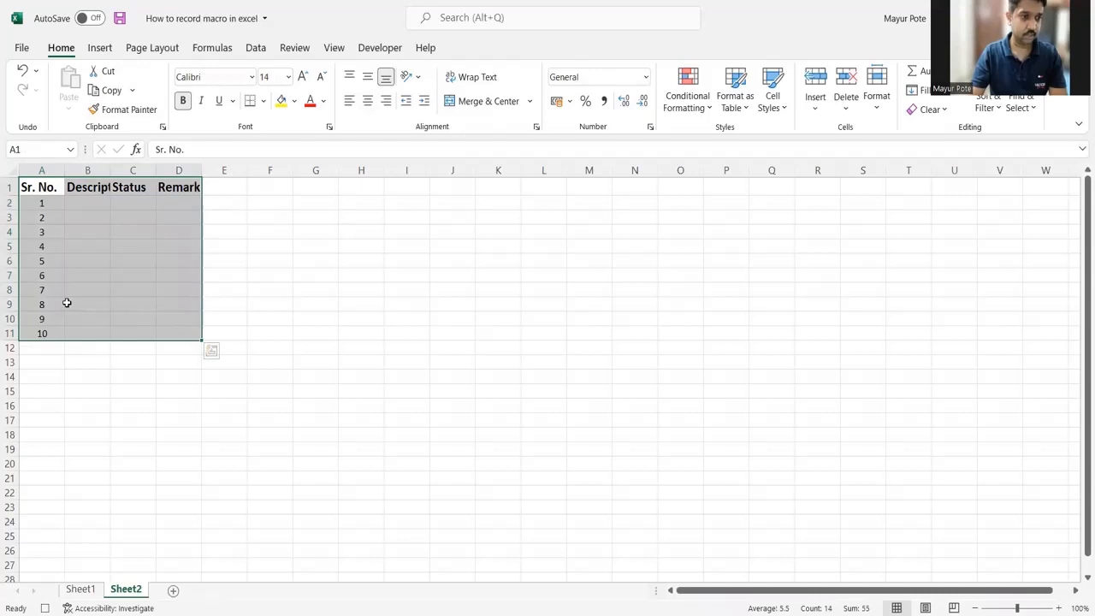
click(264, 101)
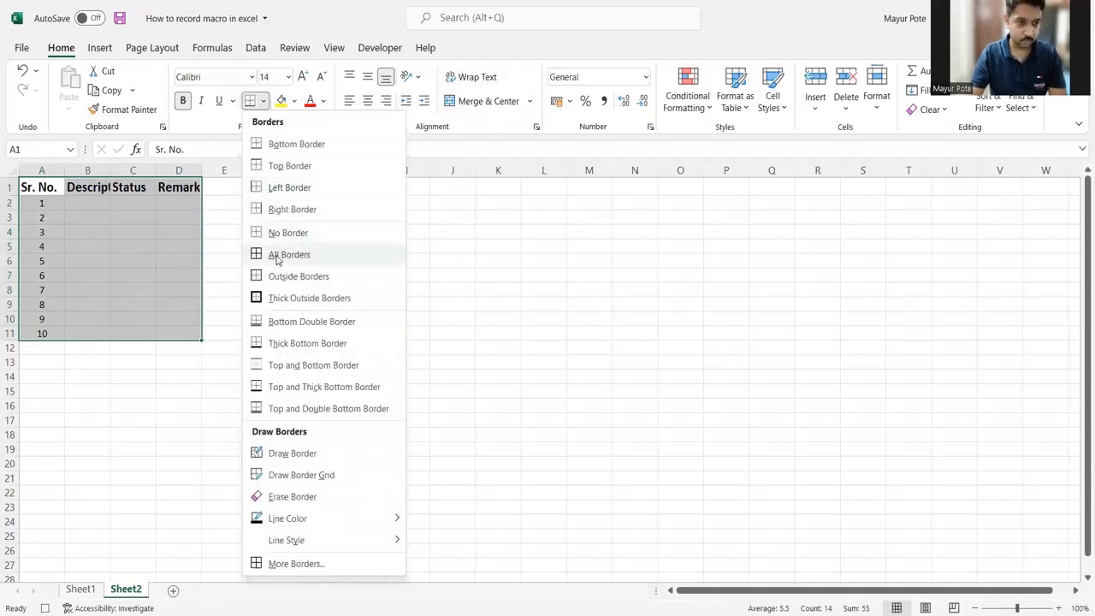
click(277, 255)
Step: Autofit the widths of columns A to D to their contents, then select cell E2
click(41, 170)
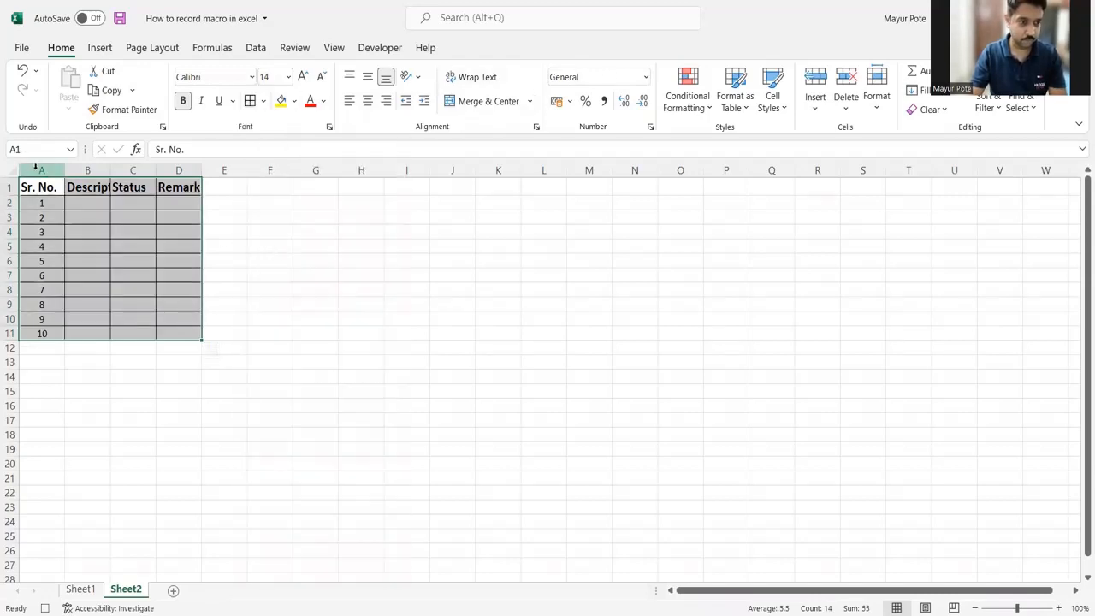
drag(176, 168, 198, 168)
double_click(199, 168)
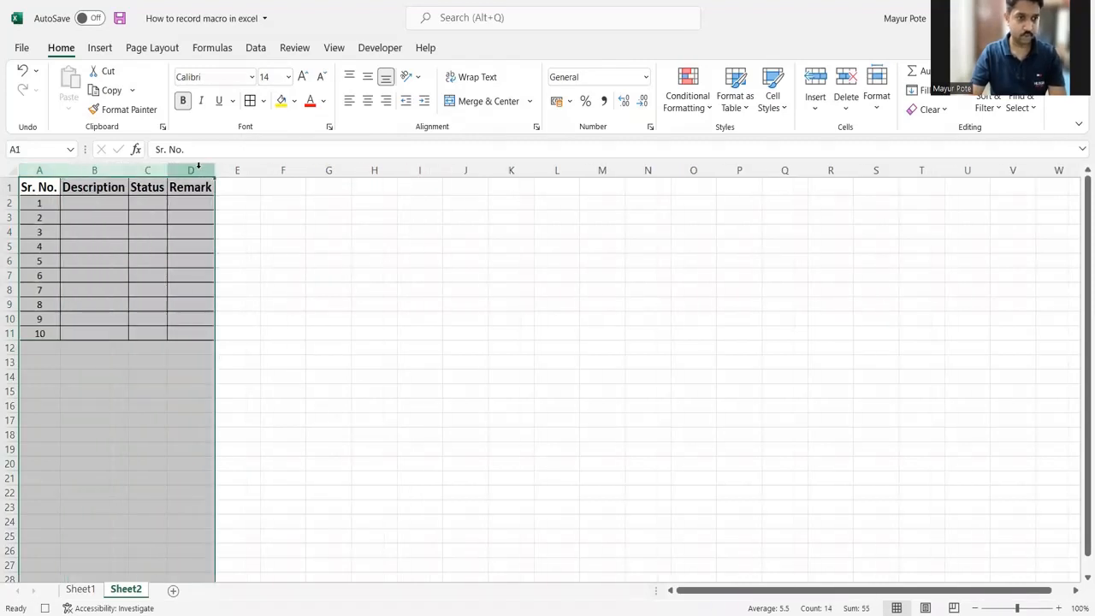
click(238, 202)
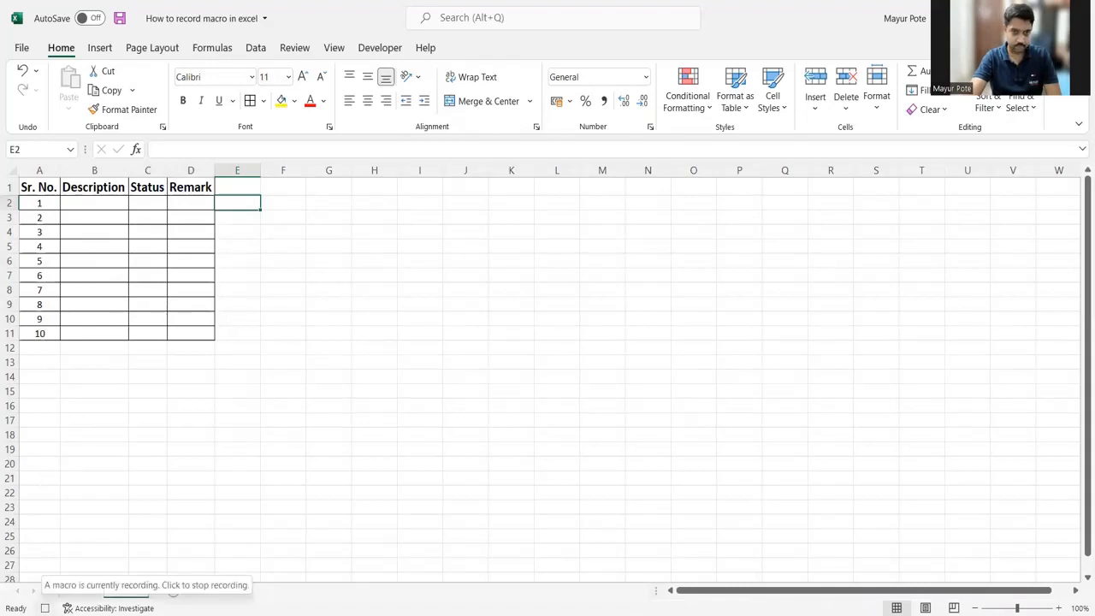
Step: Stop recording the First_Macro macro
click(334, 48)
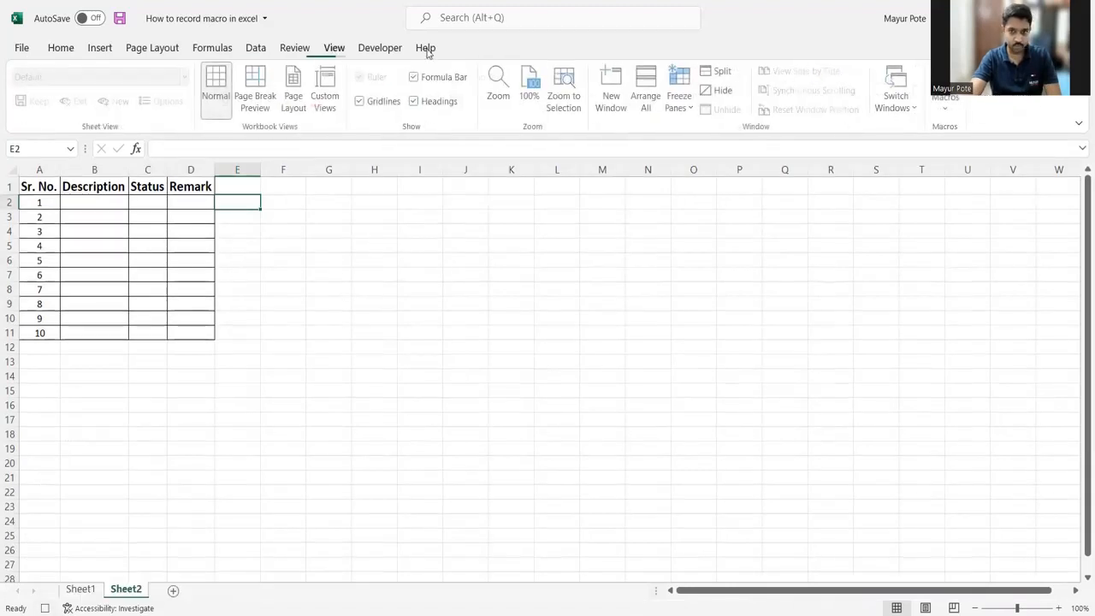
click(947, 109)
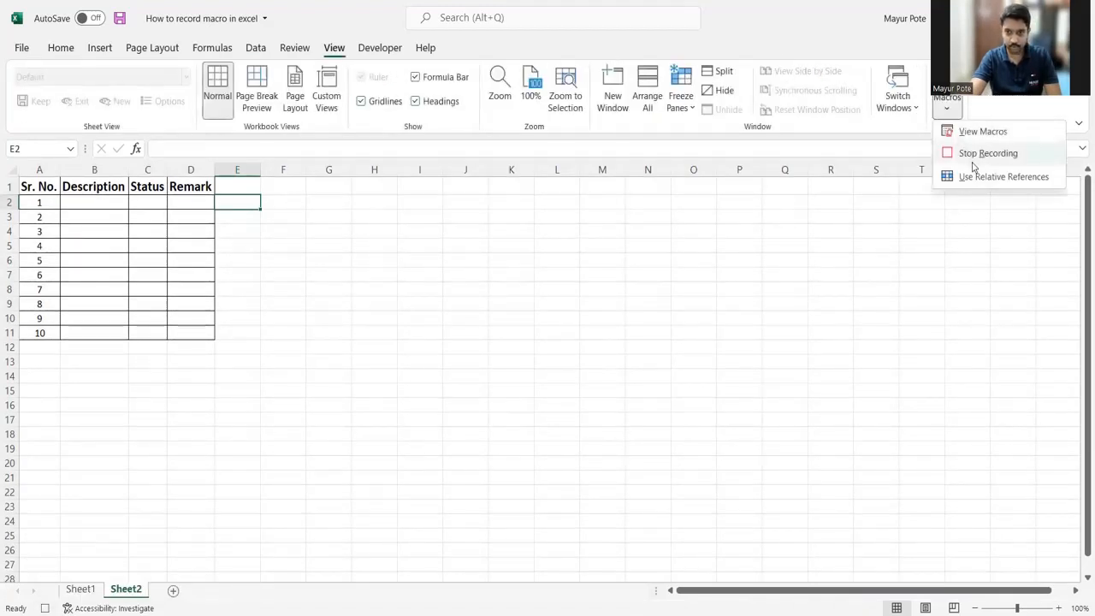
click(1020, 153)
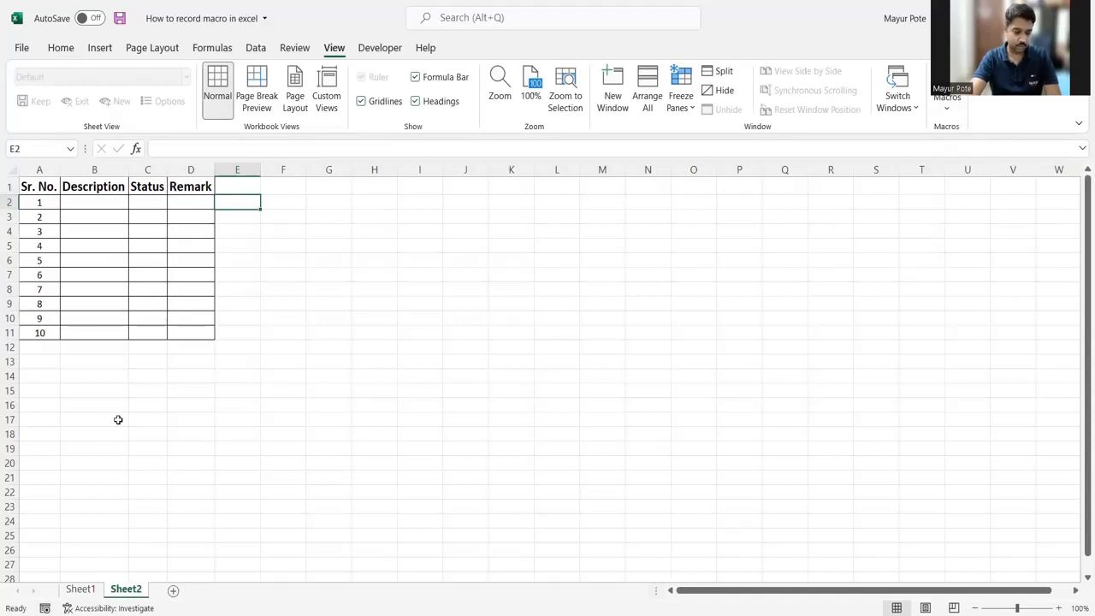
Step: Run First_Macro once to build the table on a new sheet, and check the formatting of header cell A1
click(279, 424)
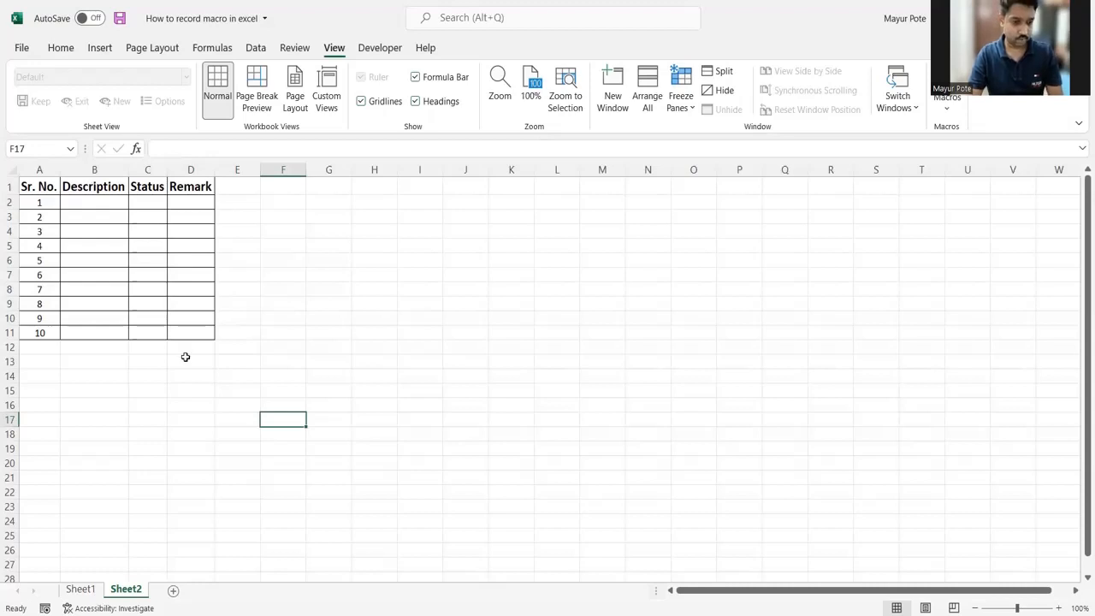
key(ctrl+m)
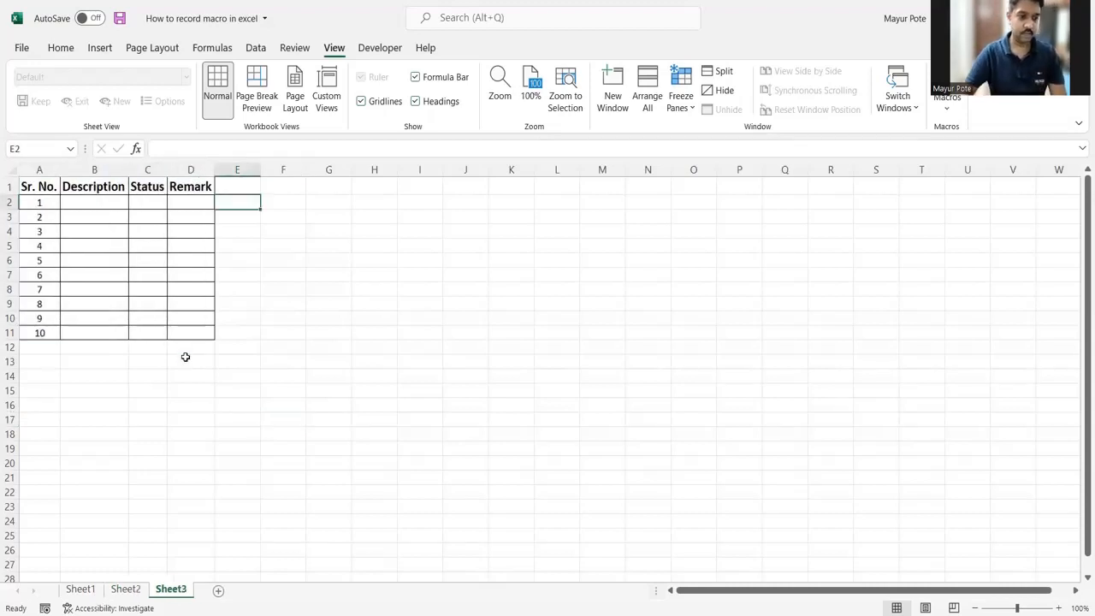
click(147, 465)
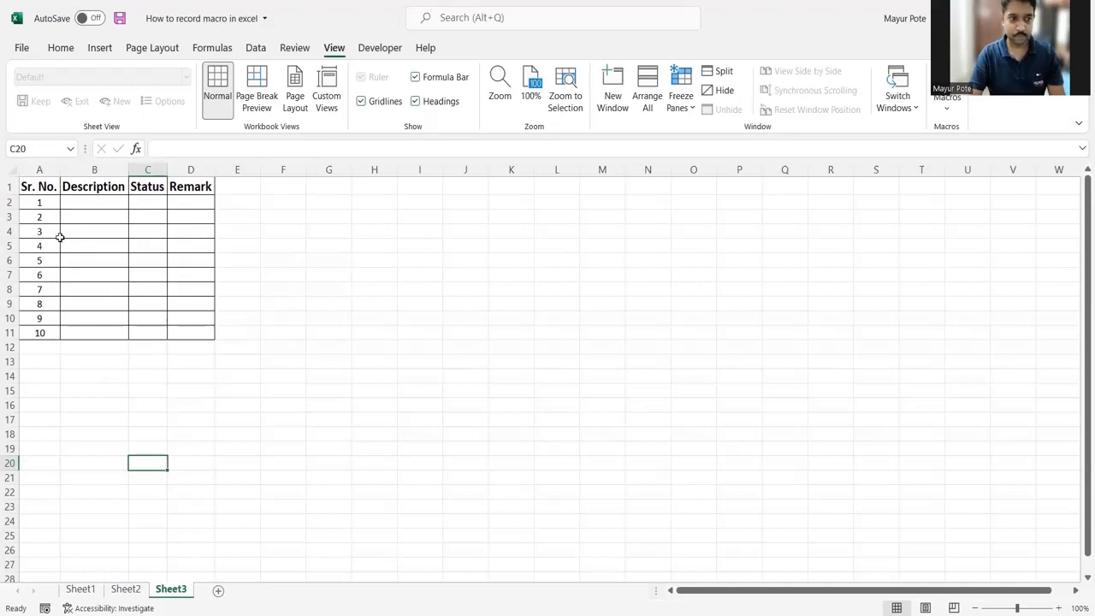
click(43, 186)
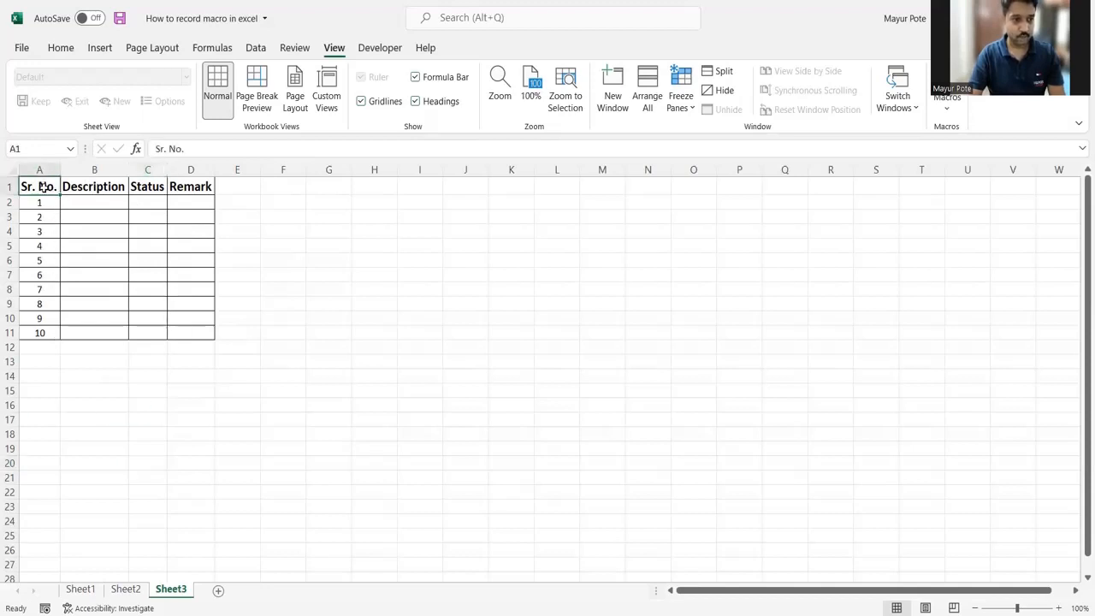
click(60, 49)
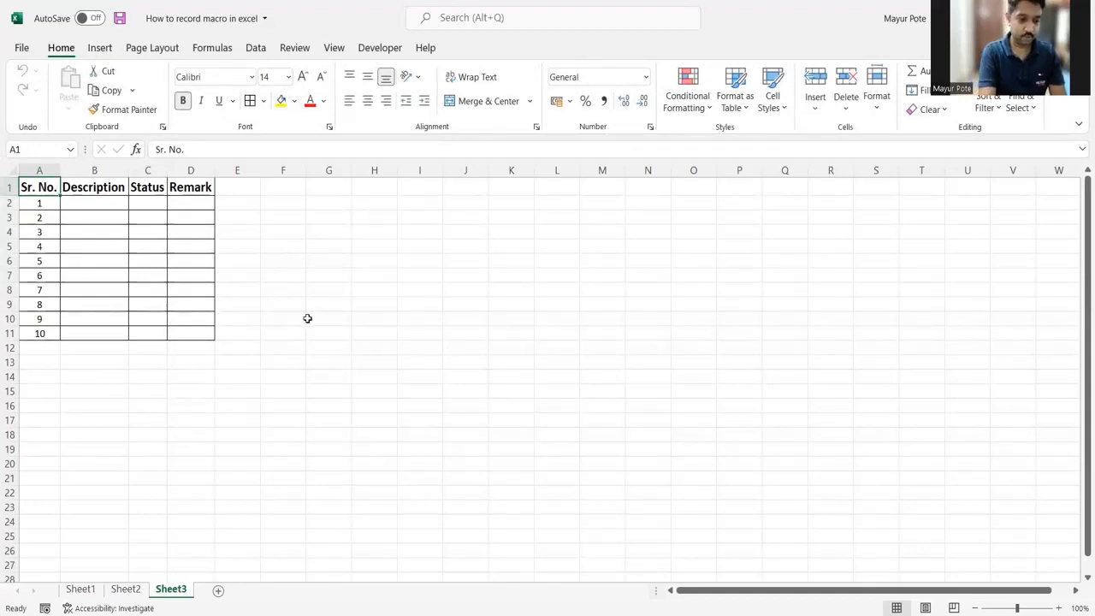
Step: Run First_Macro three more times to add three further sheets containing the same table
key(ctrl+m)
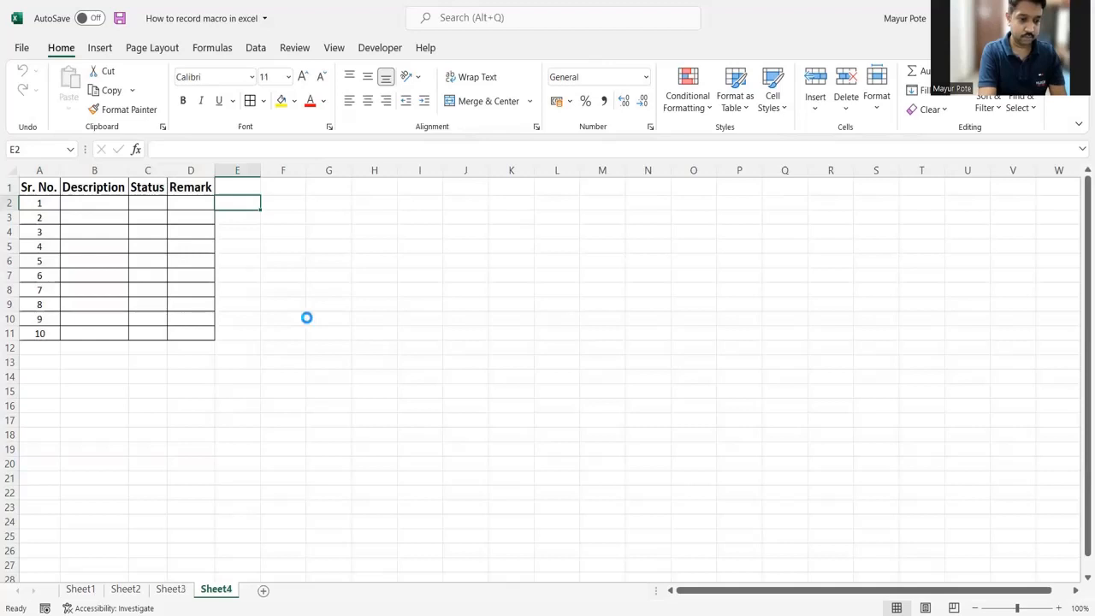
key(ctrl+m)
key(ctrl+m)
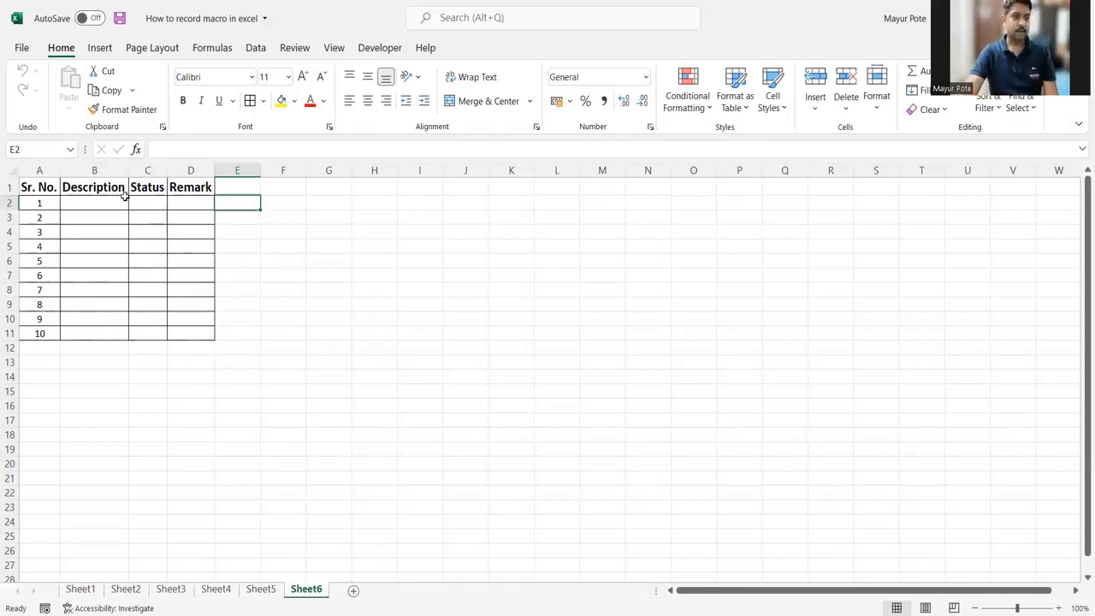
Step: Save the workbook as an Excel Macro-Enabled Workbook named "How to record macro in excel", declining the macro-free format
click(22, 48)
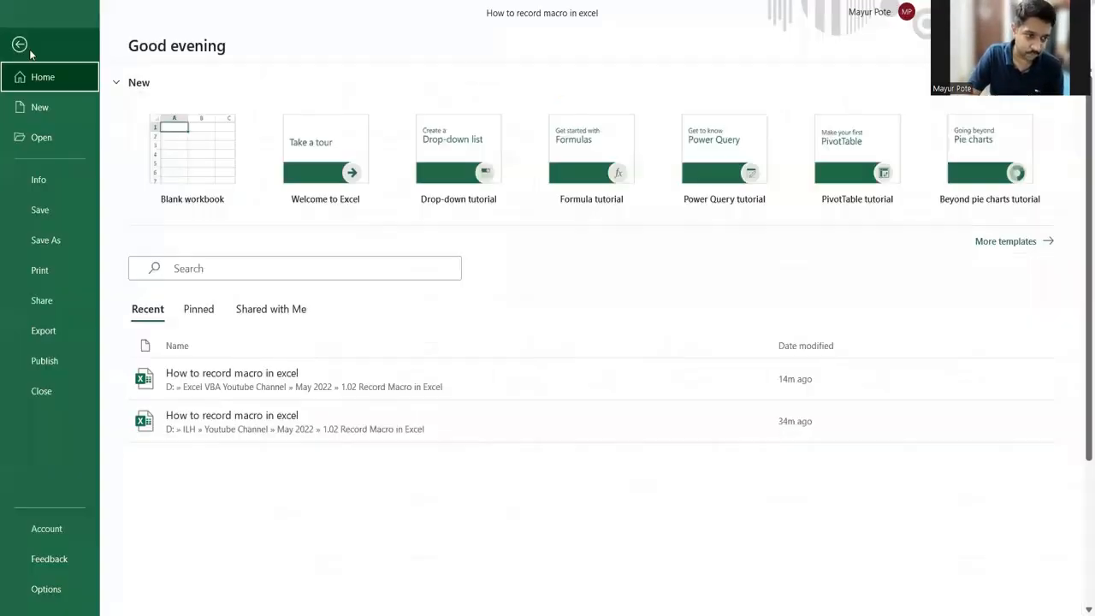
click(39, 211)
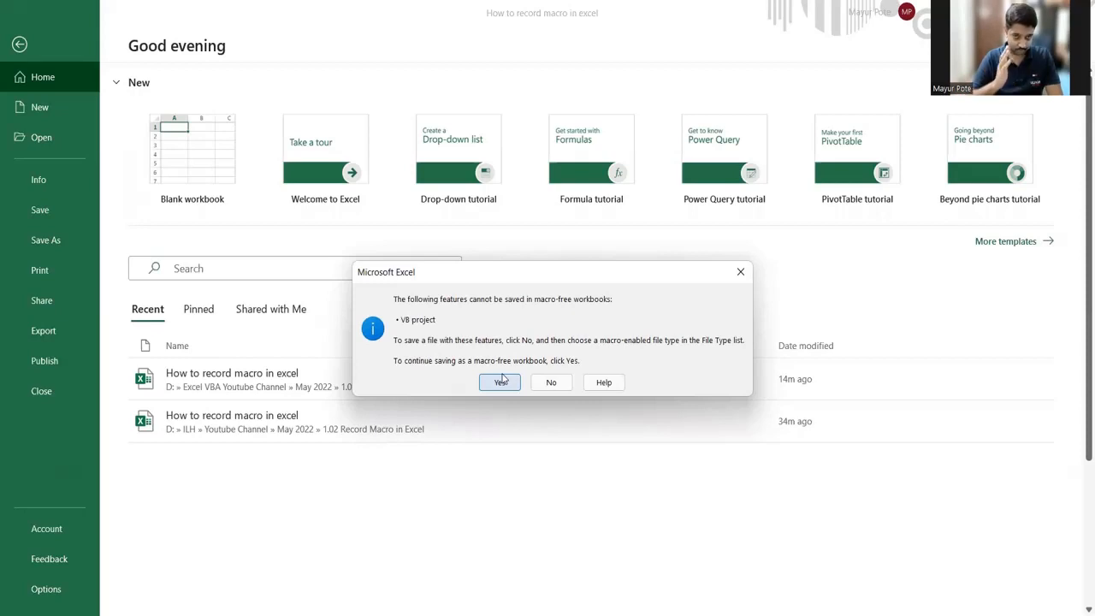
click(551, 382)
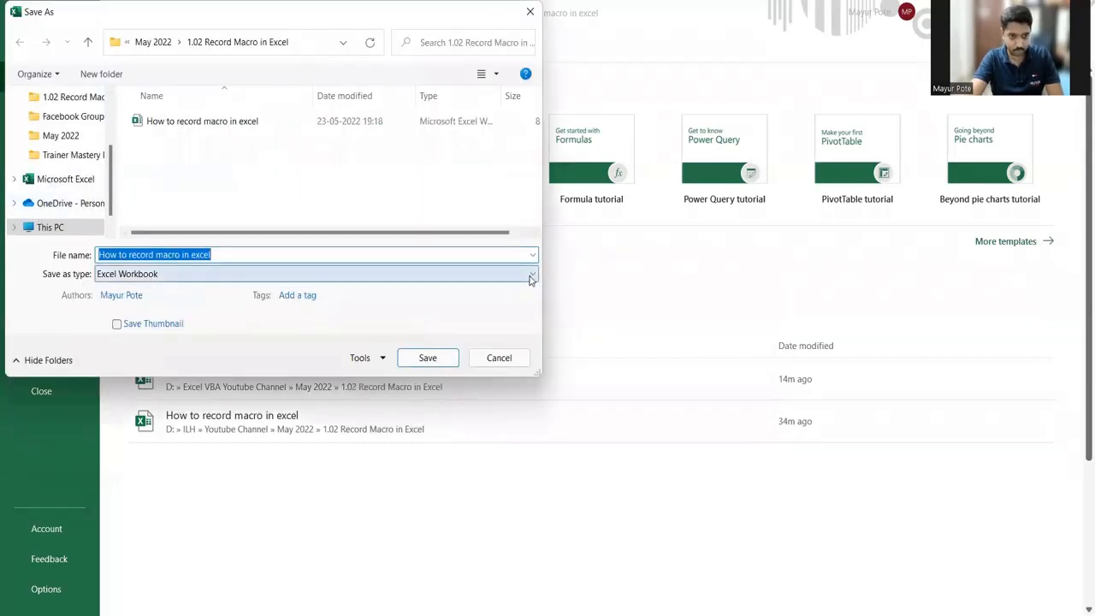
click(530, 277)
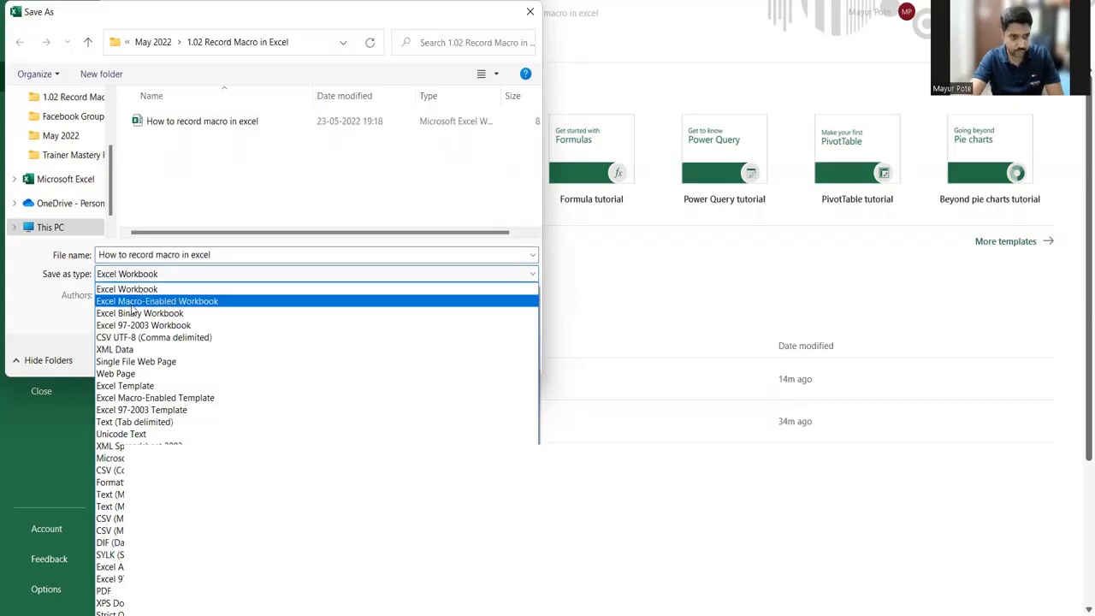
click(233, 302)
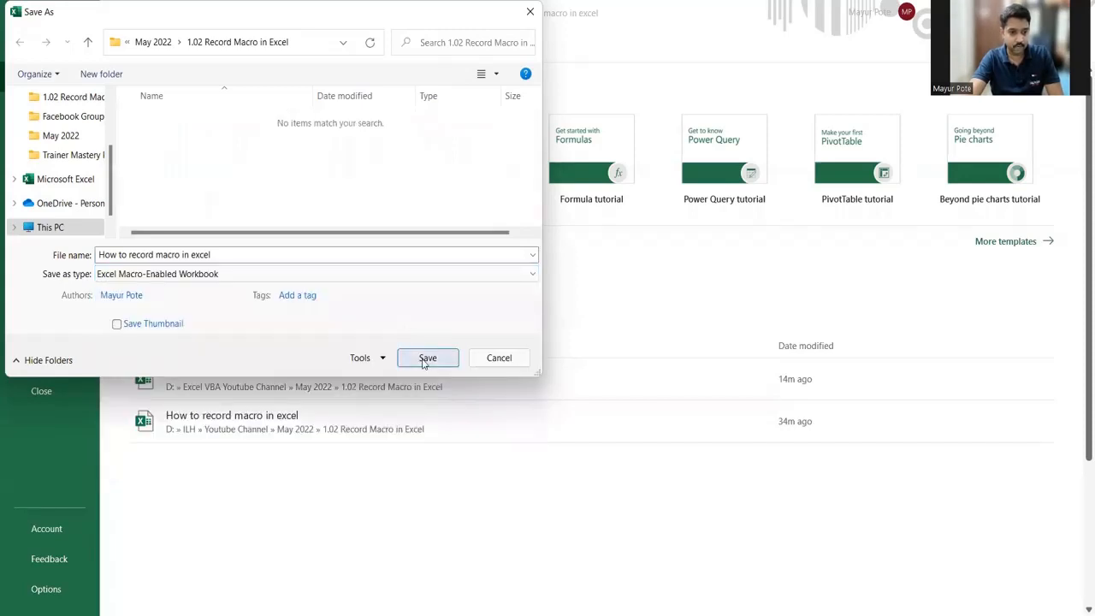
click(422, 360)
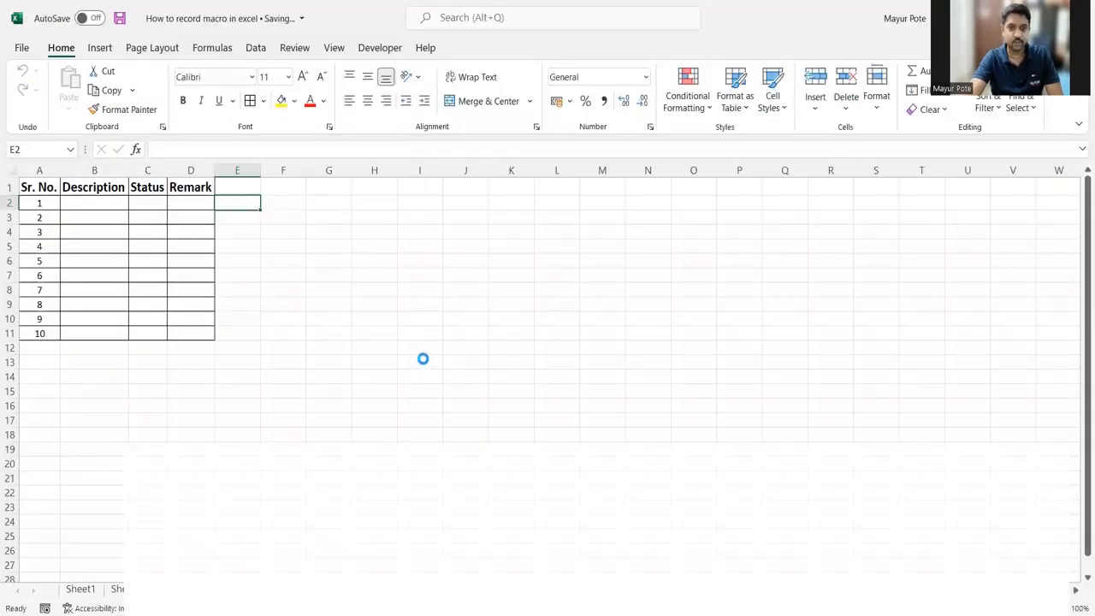